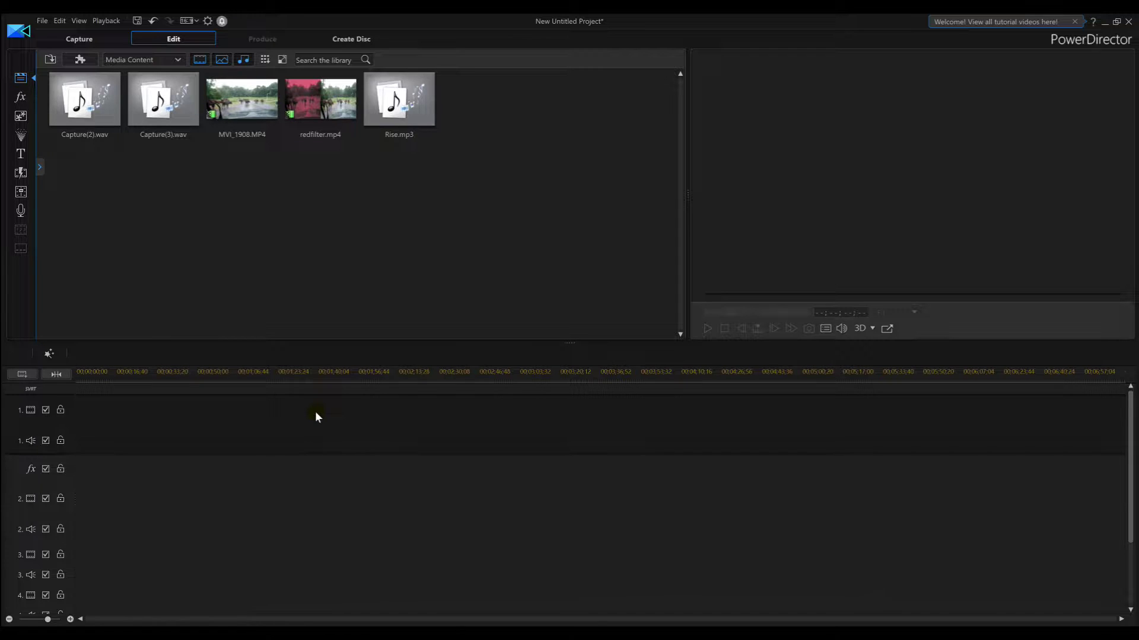
Step: Place MVI_1908.MP4 on video track 1, then unlink and delete its original audio
mouse_move(253, 106)
left_mouse_down()
mouse_move(23, 448)
mouse_move(66, 438)
left_mouse_up()
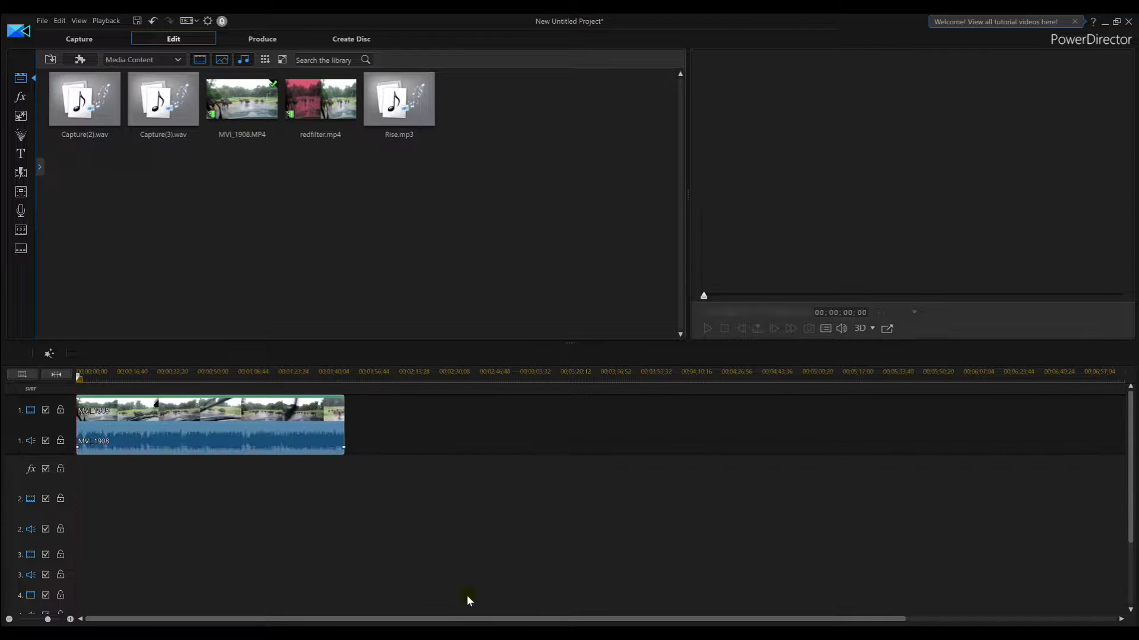
right_click(305, 434)
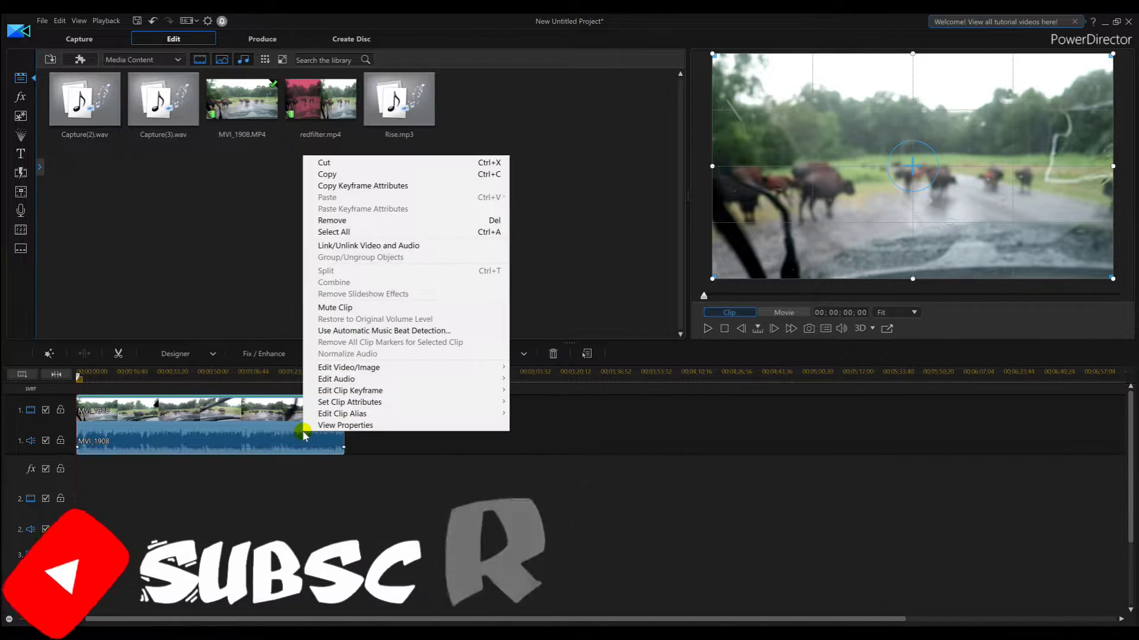
left_click(377, 245)
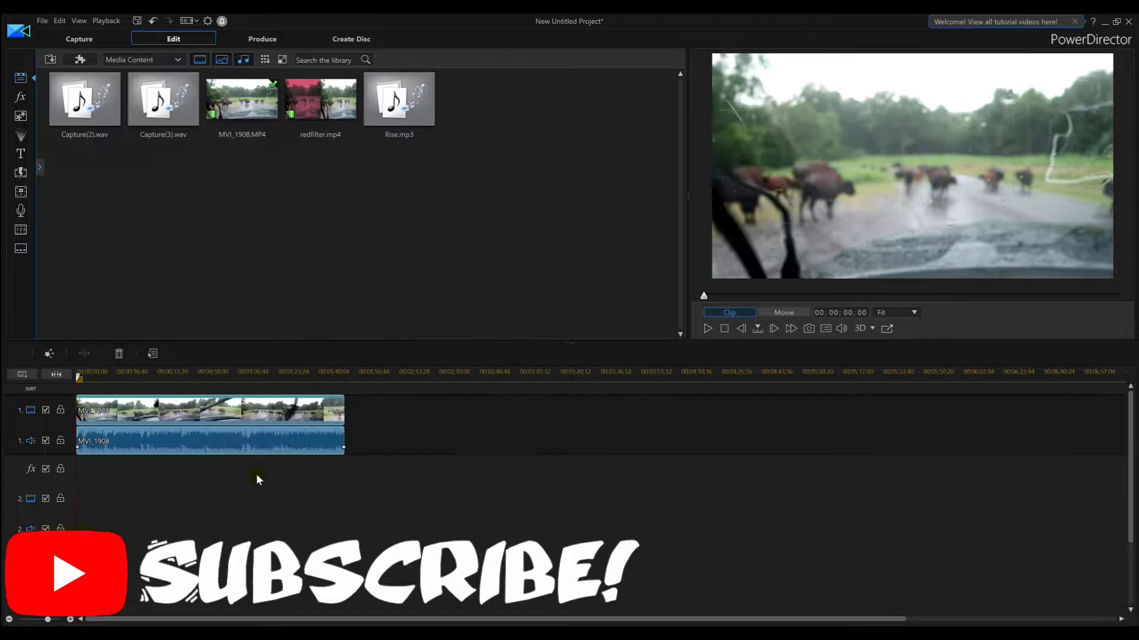
left_click(249, 446)
key("Delete")
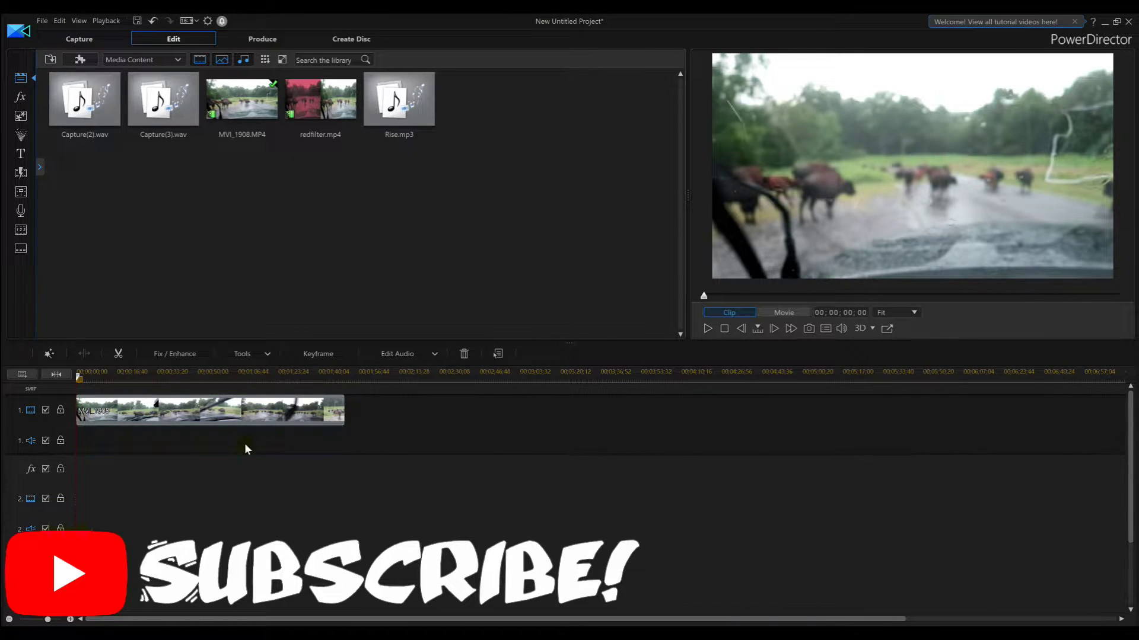
left_click(244, 420)
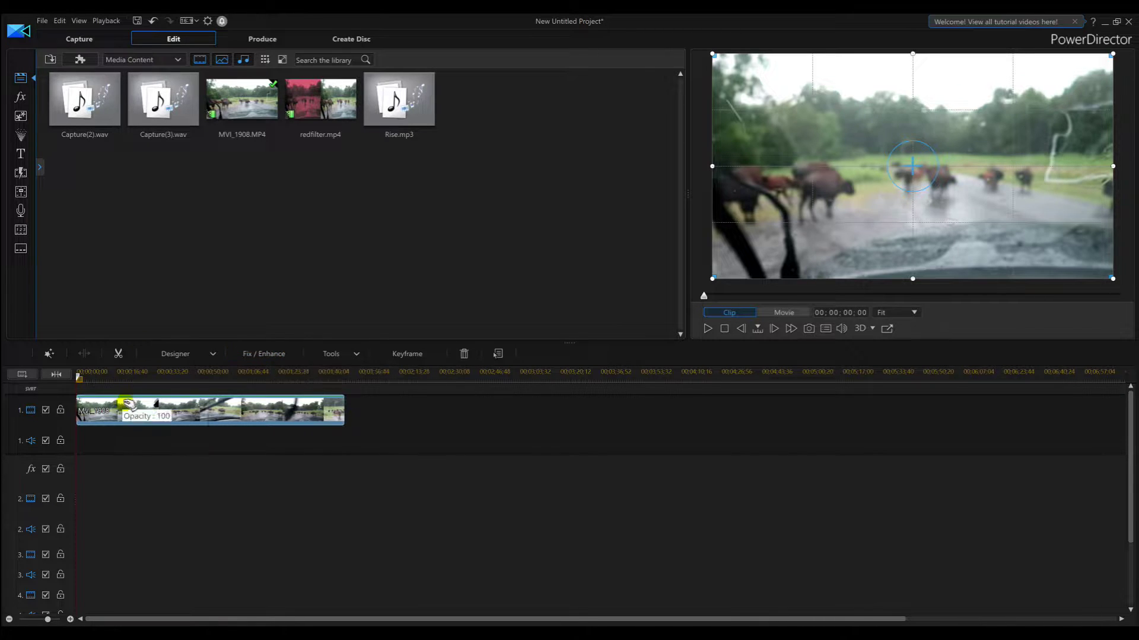
Step: Show the cattle clip's Fix / Enhance color presets and drag the Duotone red preset onto it
left_click(230, 467)
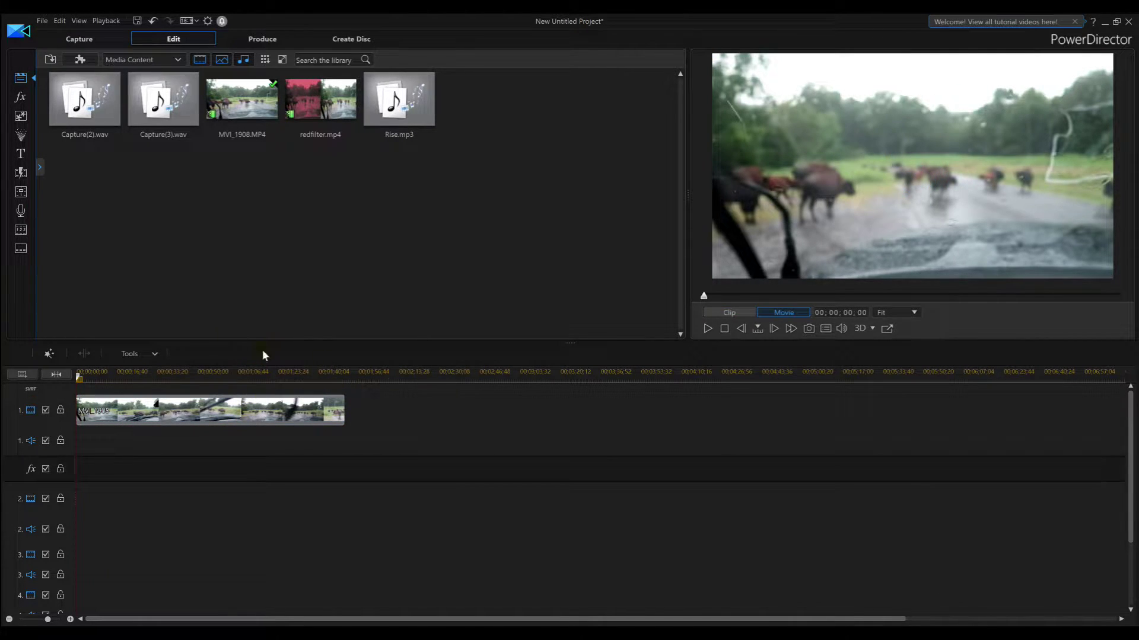
left_click(237, 409)
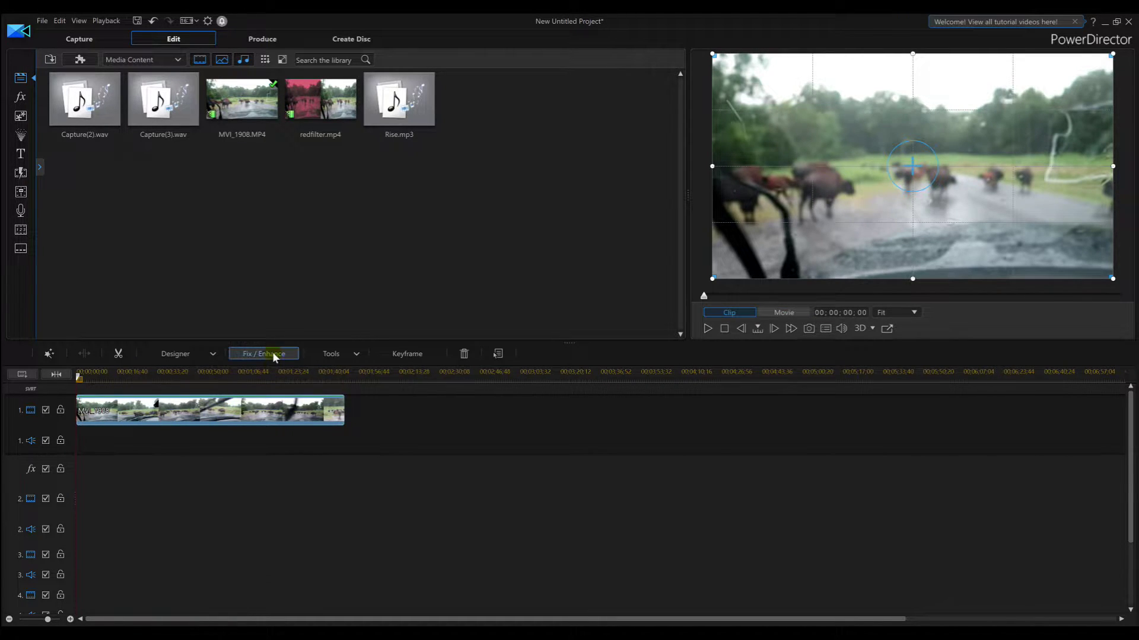
left_click(273, 353)
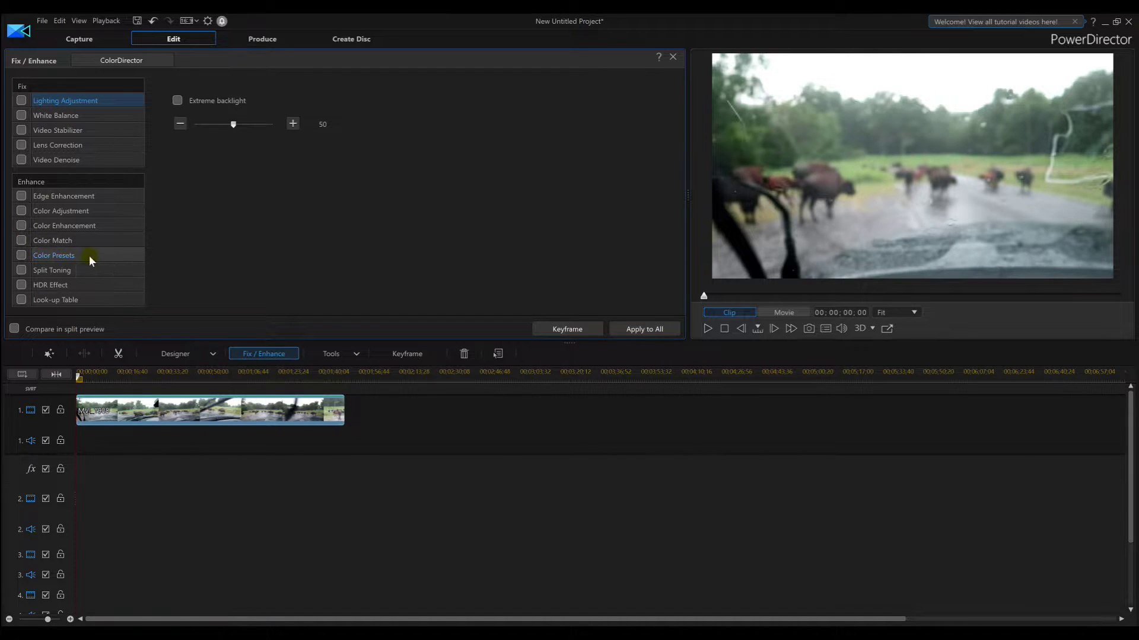
left_click(21, 256)
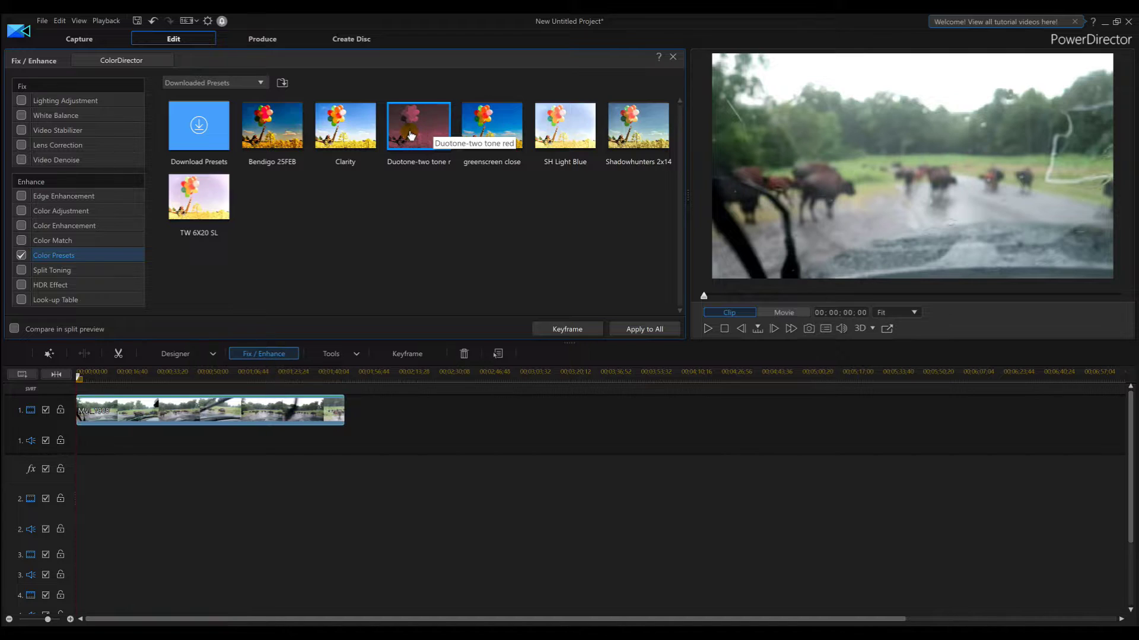
left_click_drag(410, 135, 93, 414)
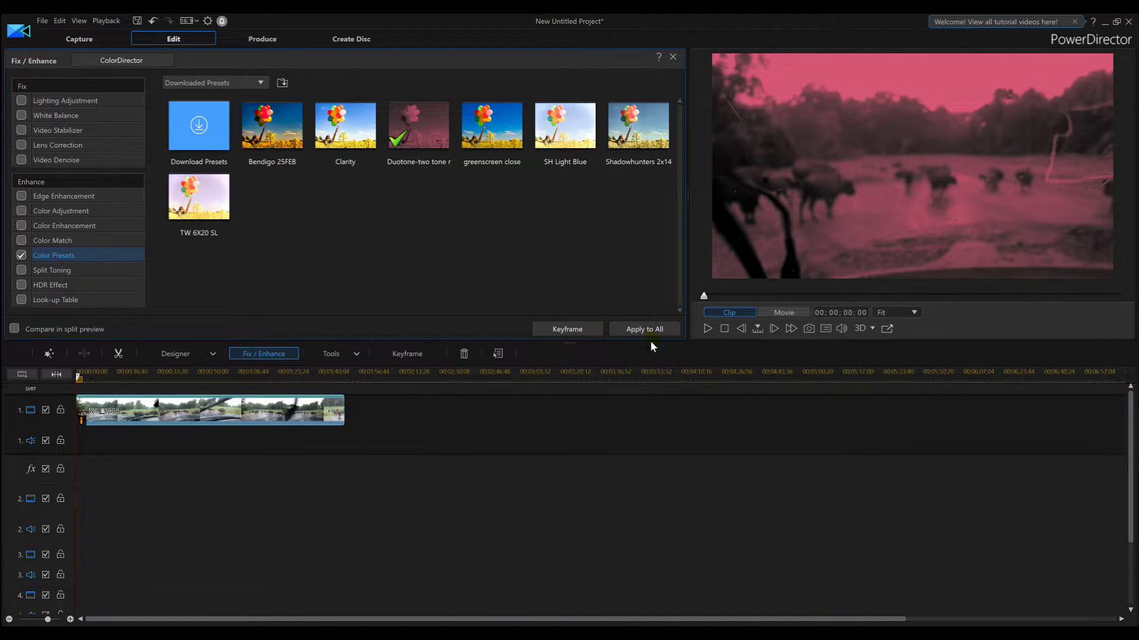
Step: Close the Fix / Enhance panel to return to the media library
left_click(673, 59)
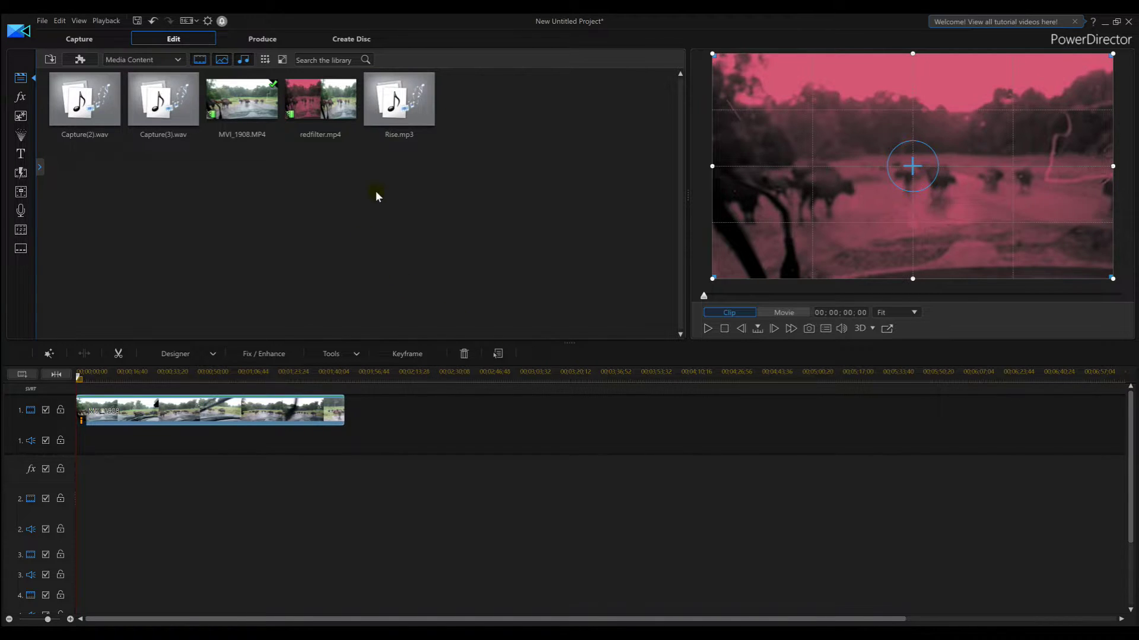
Step: Add Rise.mp3 to audio track 2, adjust its volume line, and play the movie preview
mouse_move(395, 125)
left_mouse_down()
mouse_move(99, 509)
mouse_move(66, 495)
left_mouse_up()
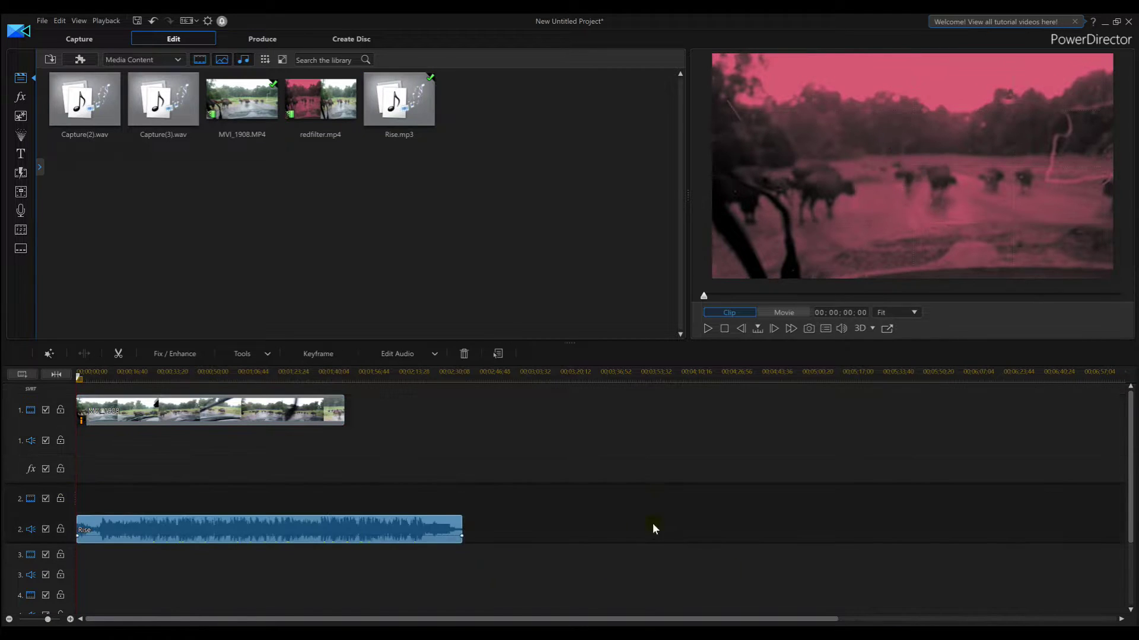
left_click(302, 540)
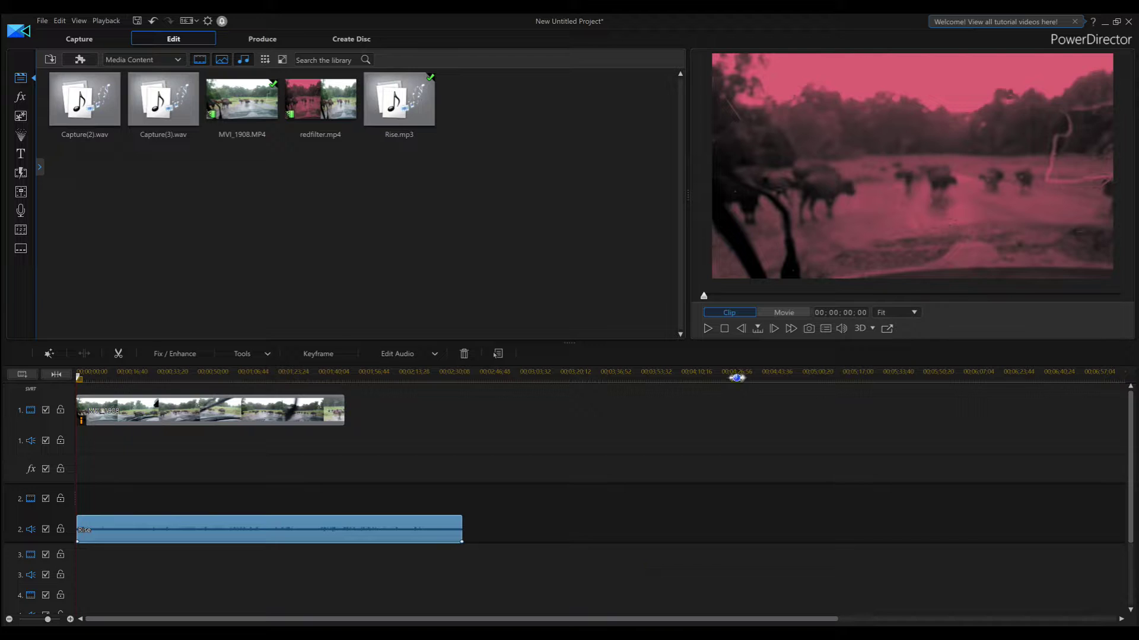
left_click(707, 330)
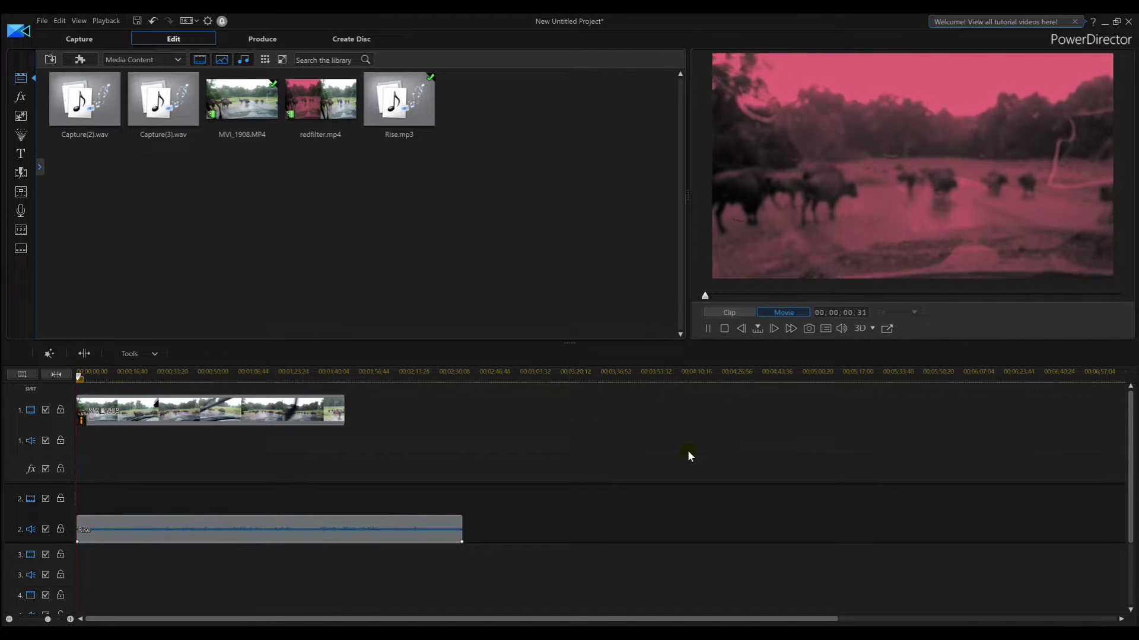